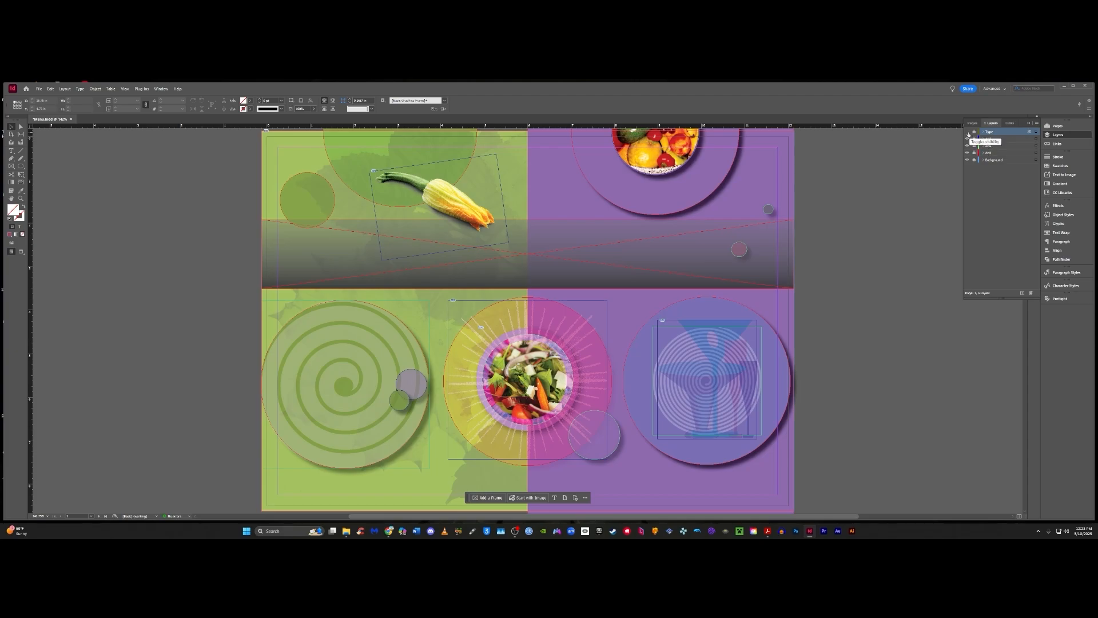
- Show the Type layer and set the text blending mode of the "JARDINS OÁSIS URBANOS" frame to Overlay
left_click(967, 132)
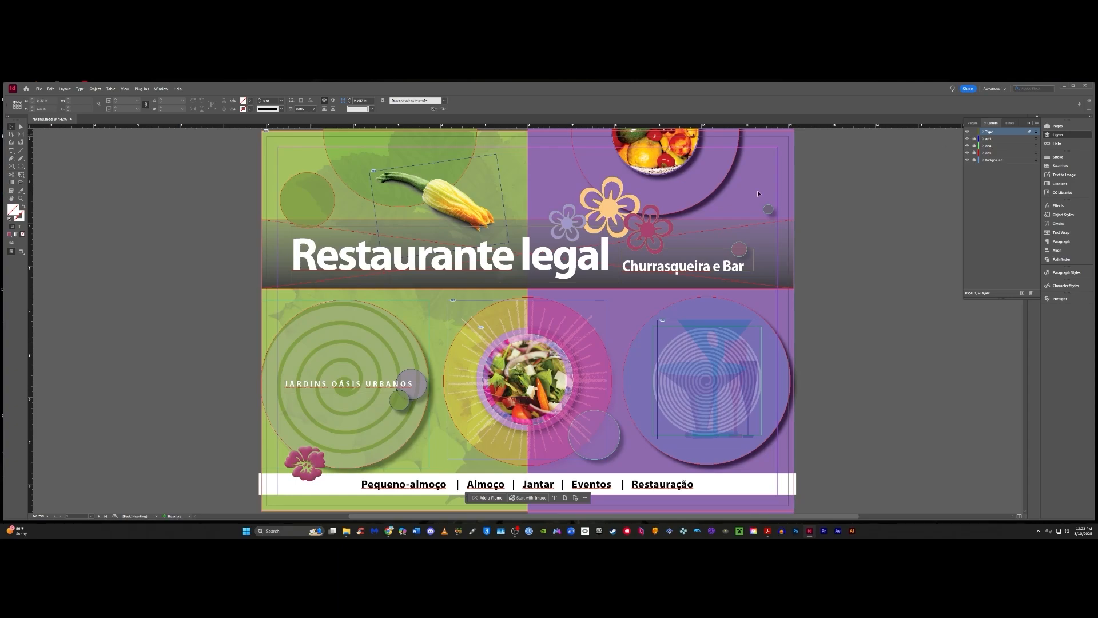
left_click(321, 388)
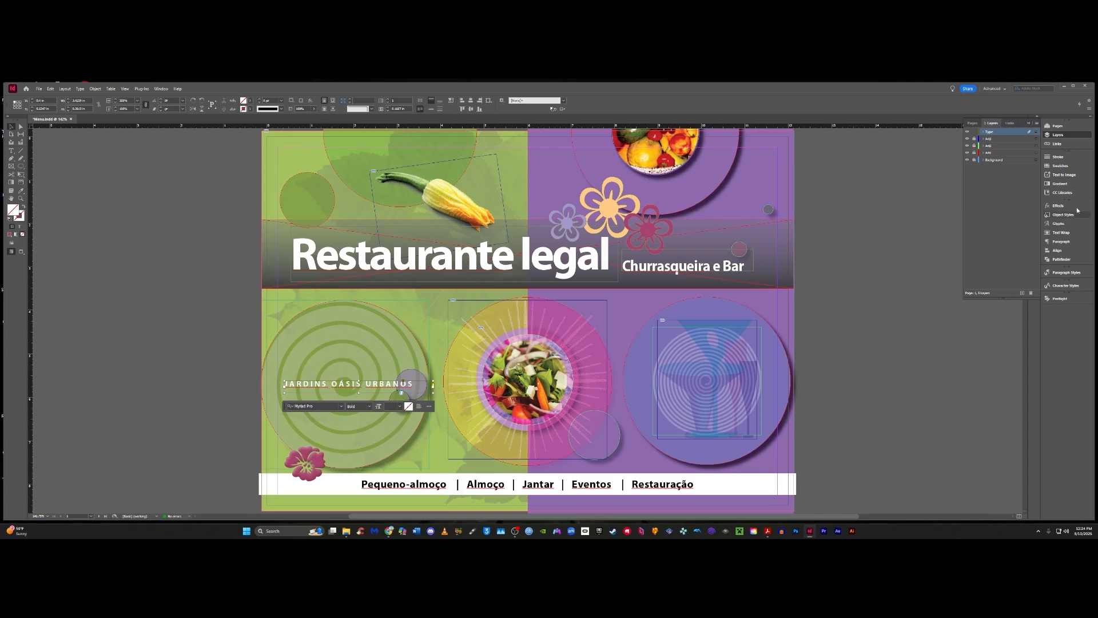
left_click(1059, 206)
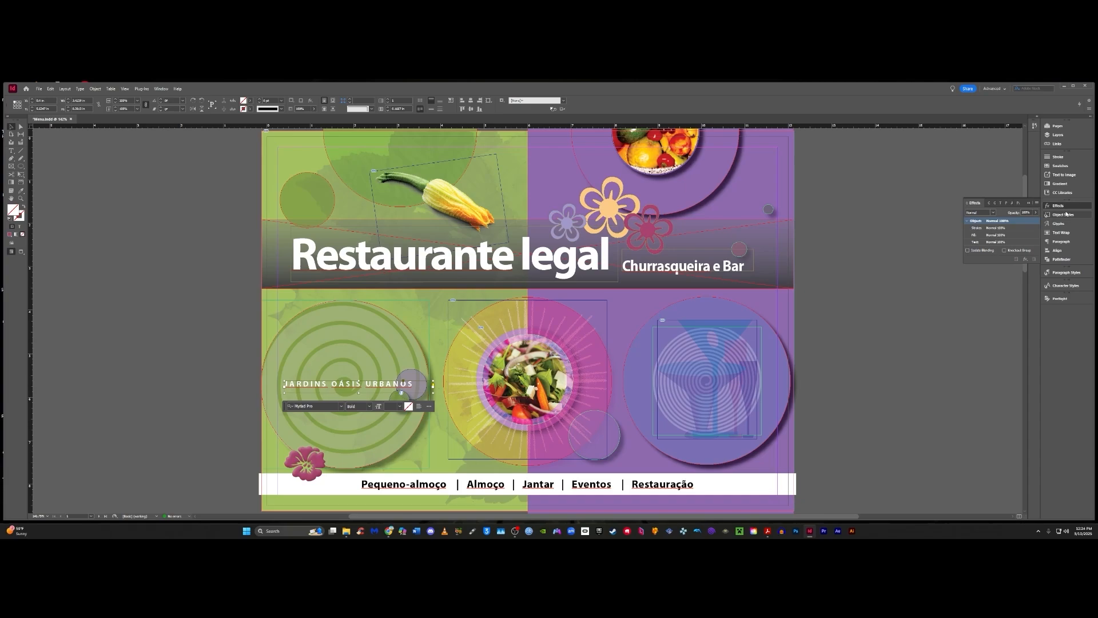
left_click(999, 243)
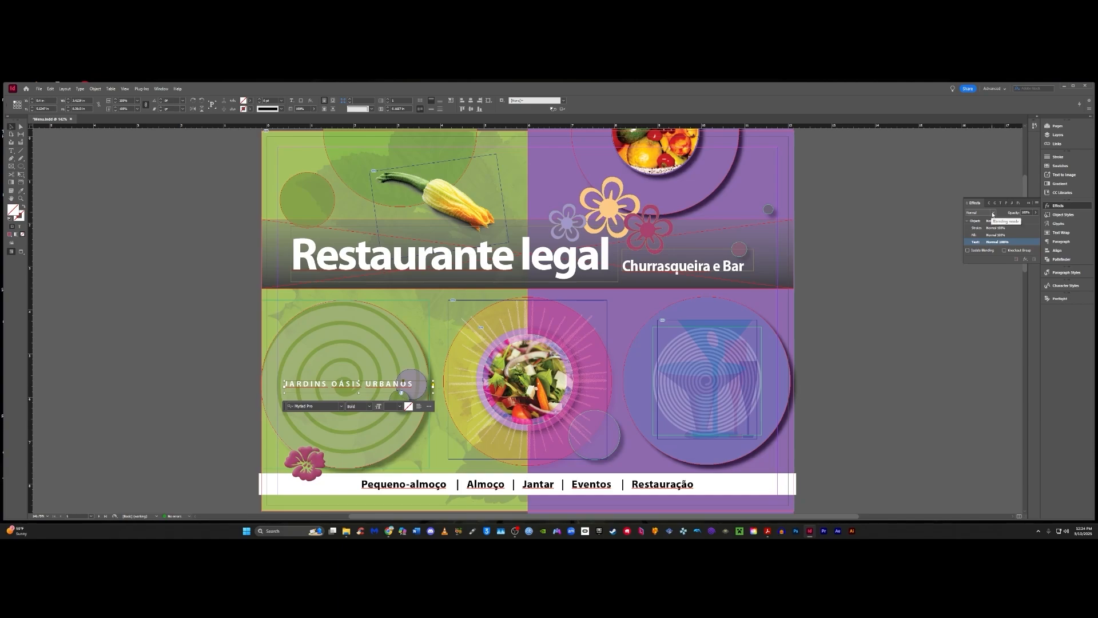
left_click(994, 215)
left_click(983, 238)
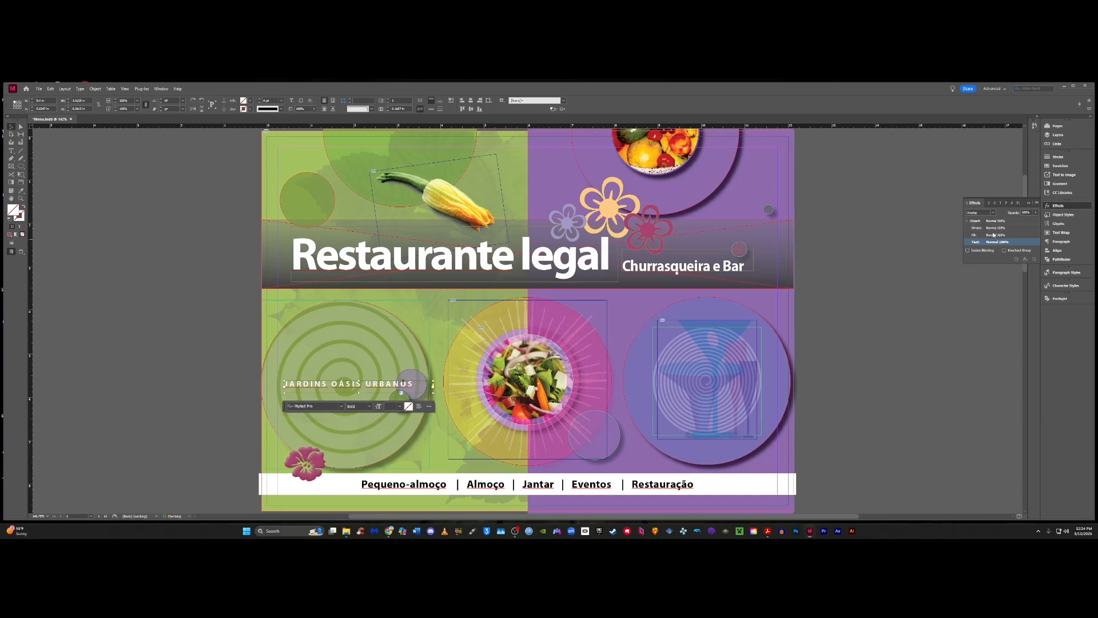
- Set the text opacity of the "JARDINS OÁSIS URBANOS" frame to 70% and deselect it
left_click(1025, 213)
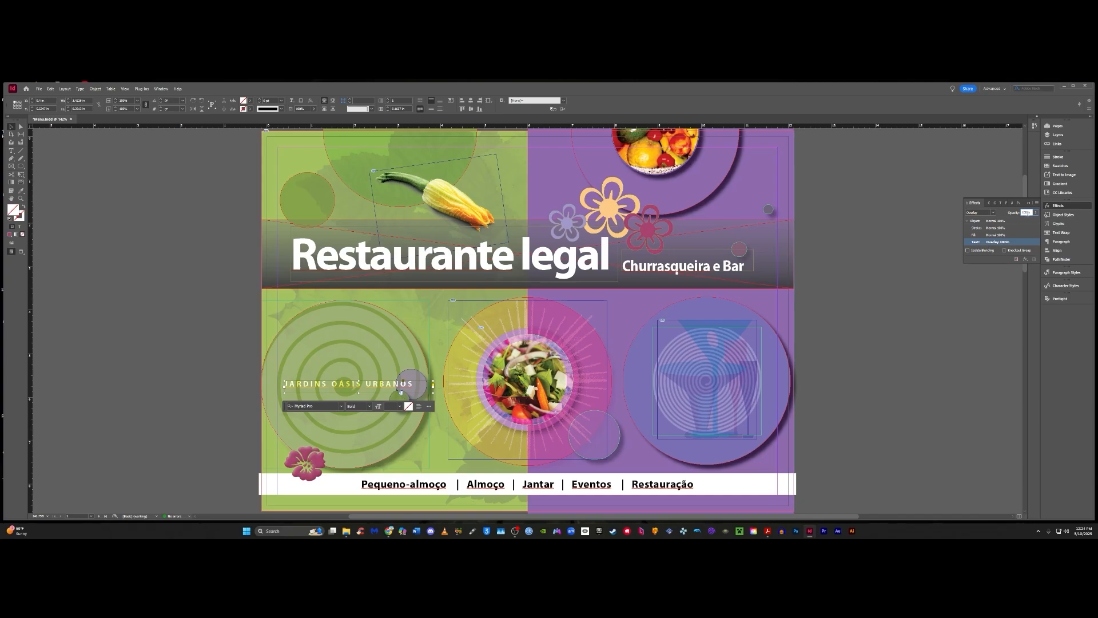
type("70")
key("Return")
left_click(884, 317)
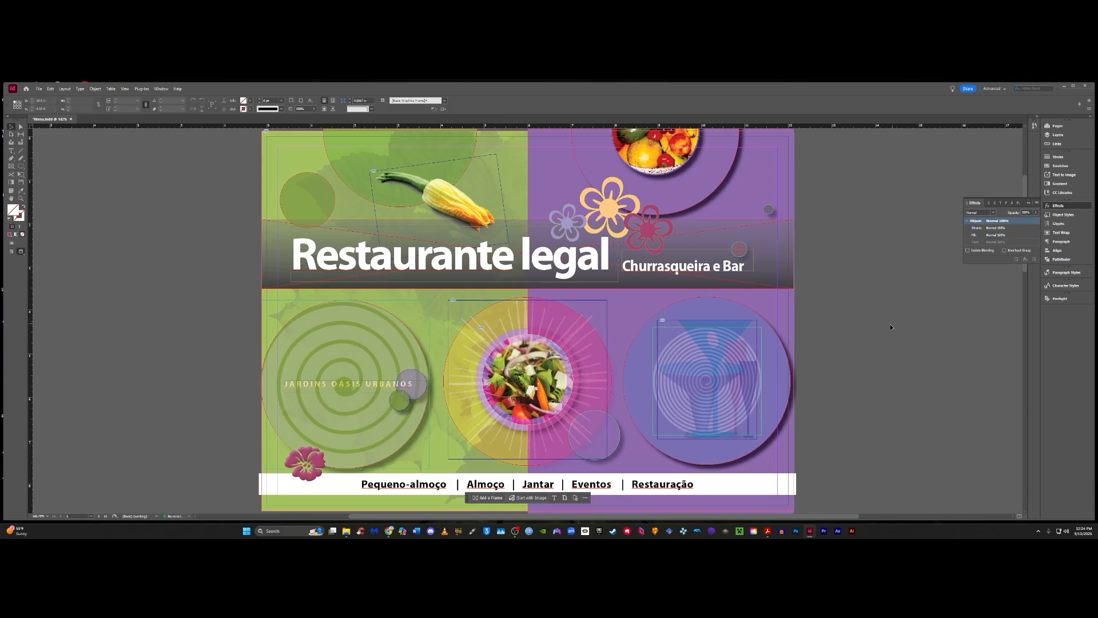
- Preview the page without guides, inspecting the blended "JARDINS OÁSIS URBANOS" text up close and the whole layout, and return to the normal view
key("w")
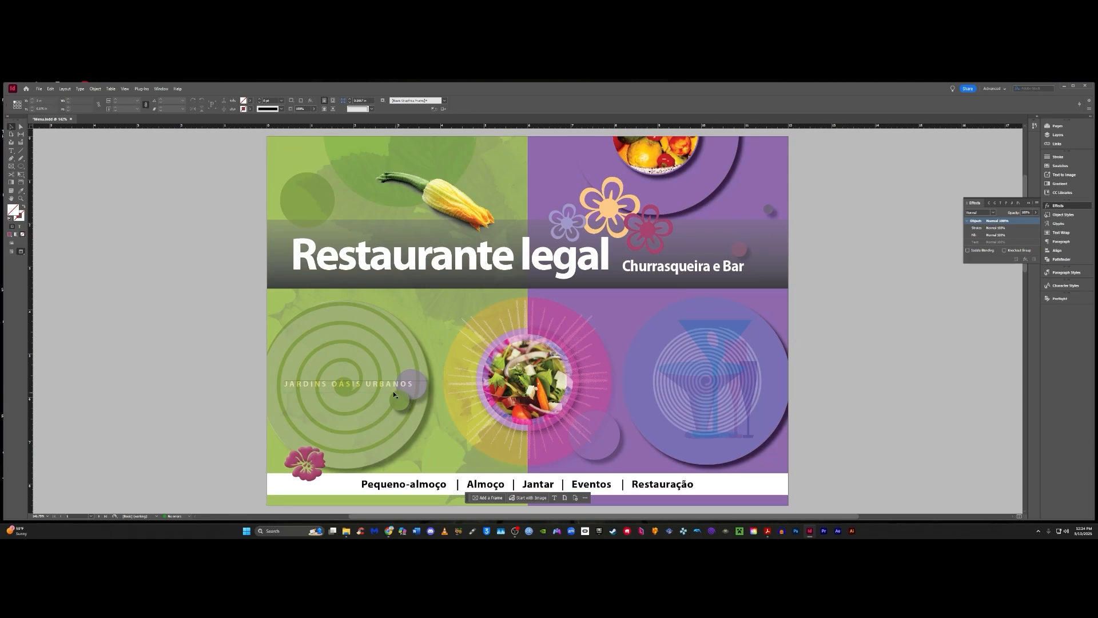
key("ctrl+equal")
key("ctrl+equal")
key("ctrl+equal")
key("ctrl+equal")
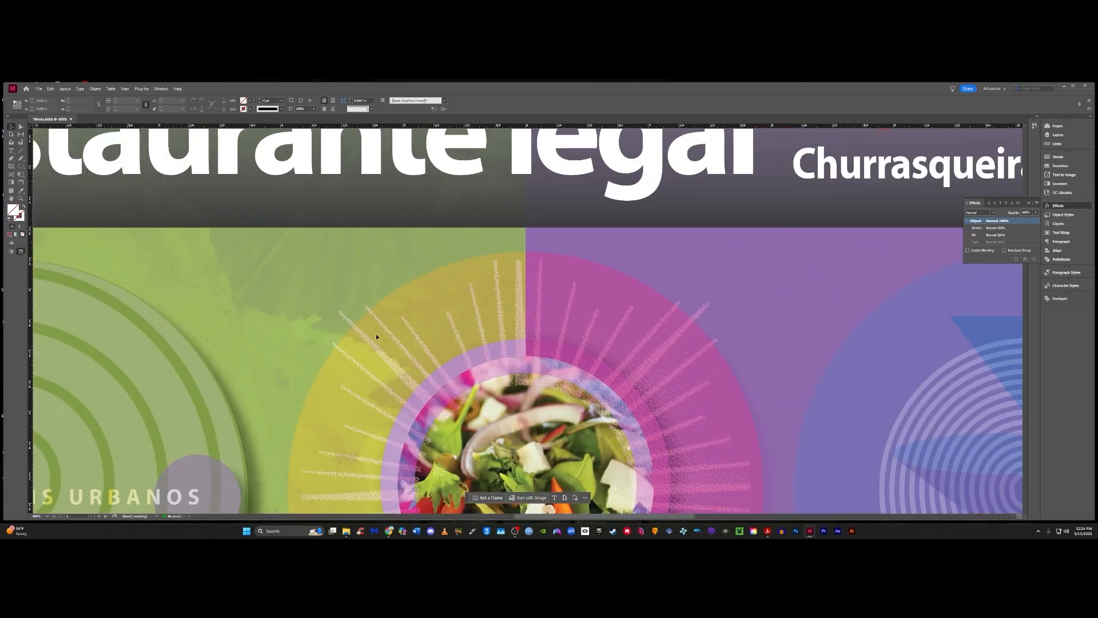
left_click_drag(217, 464, 594, 302)
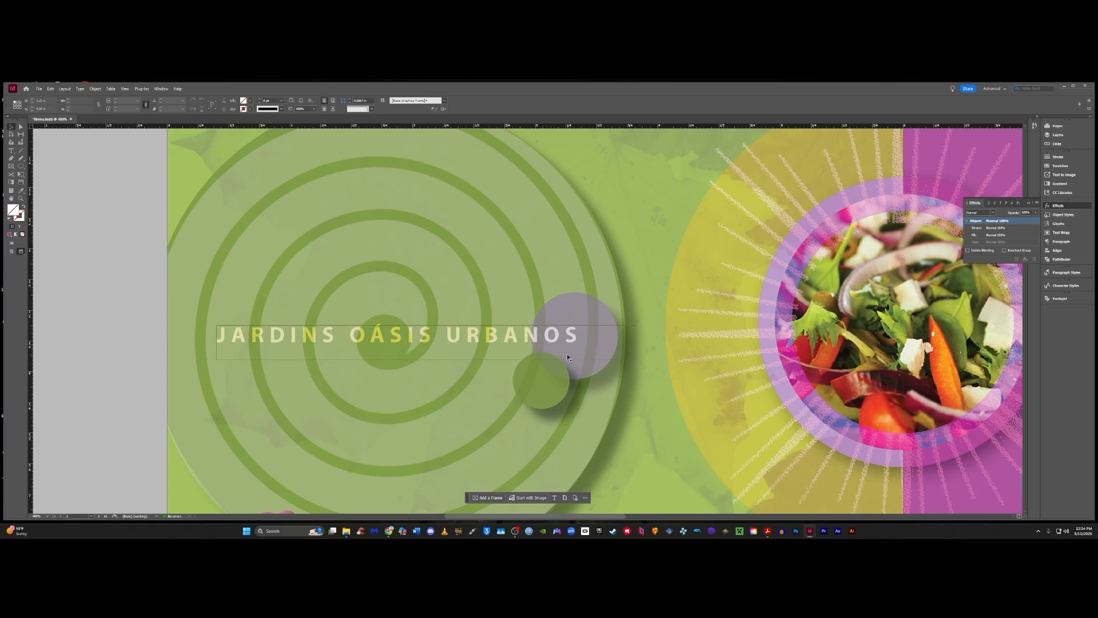
key("ctrl+minus")
key("ctrl+minus")
key("ctrl+minus")
key("ctrl+minus")
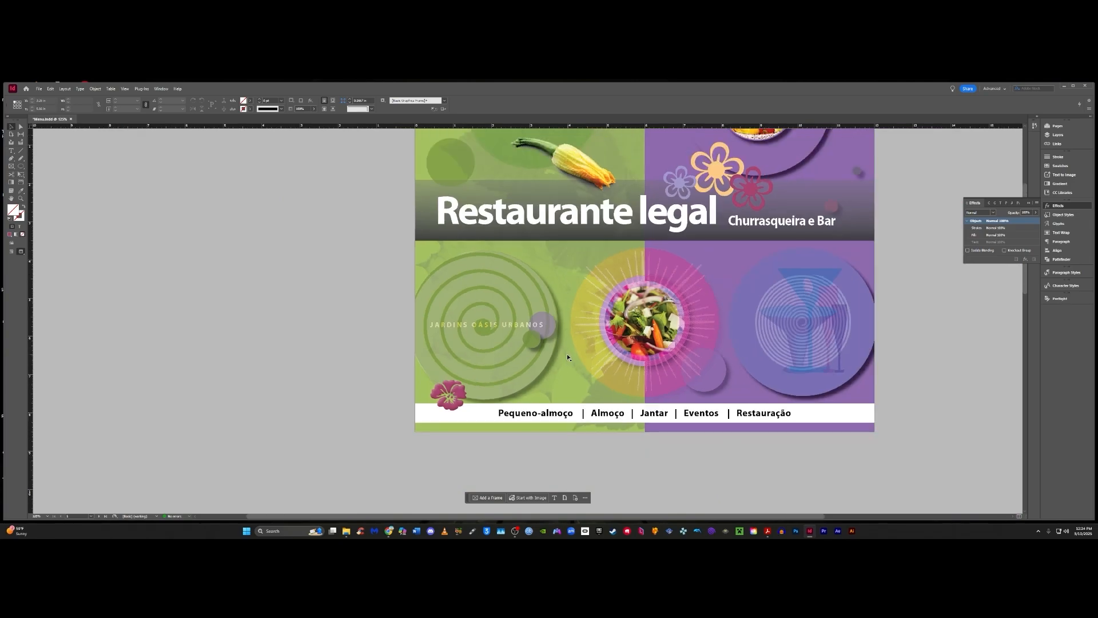
key("ctrl+equal")
key("ctrl+minus")
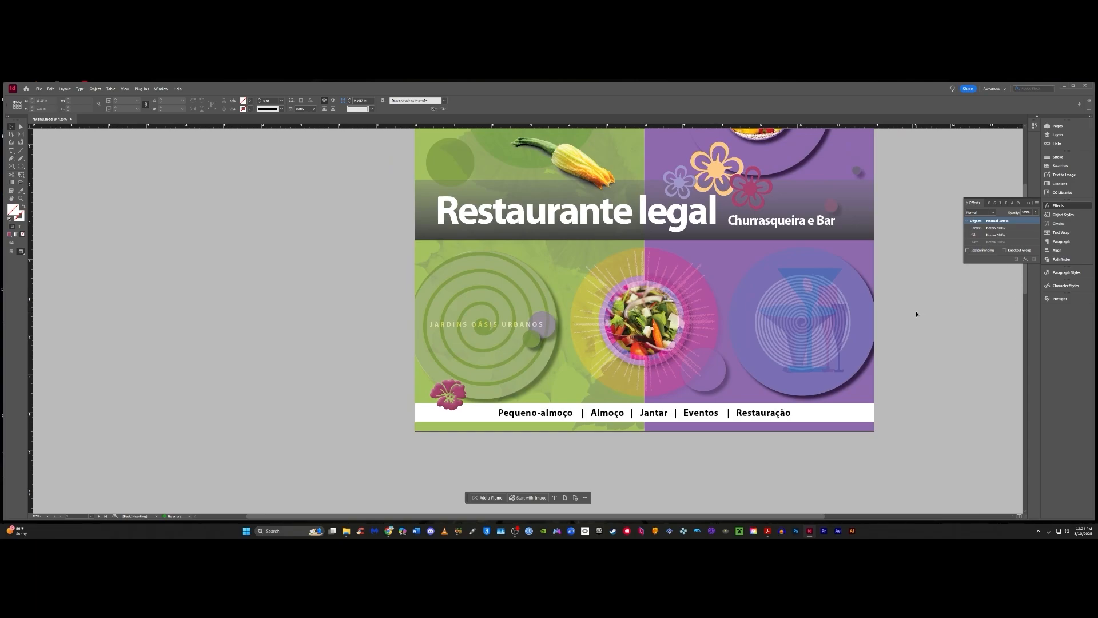
left_click(11, 199)
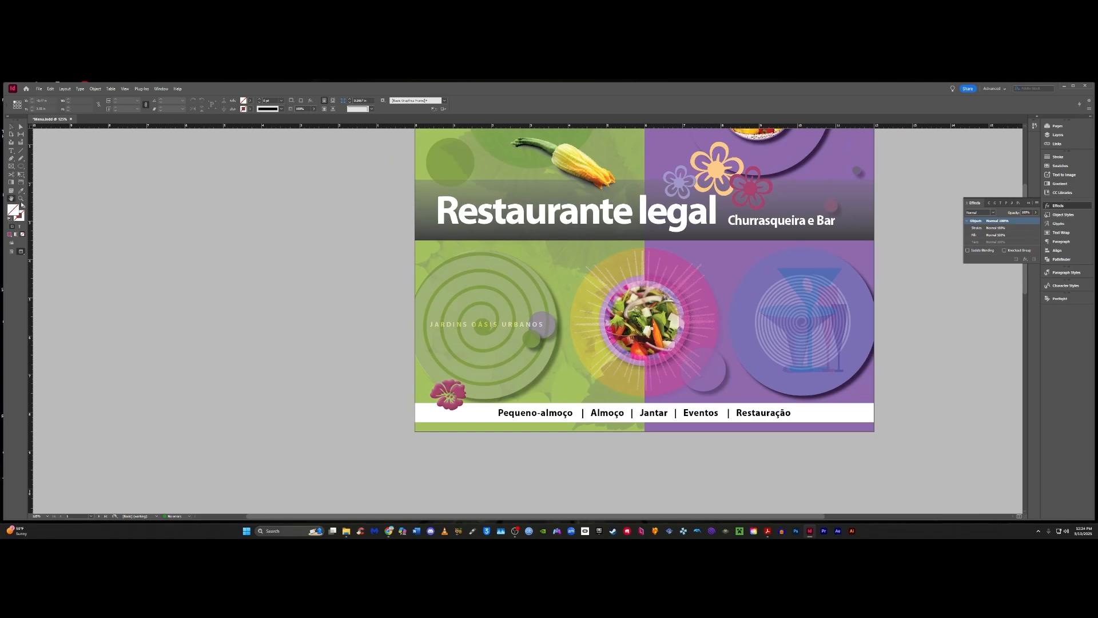
left_click_drag(234, 223, 133, 263)
left_click(20, 131)
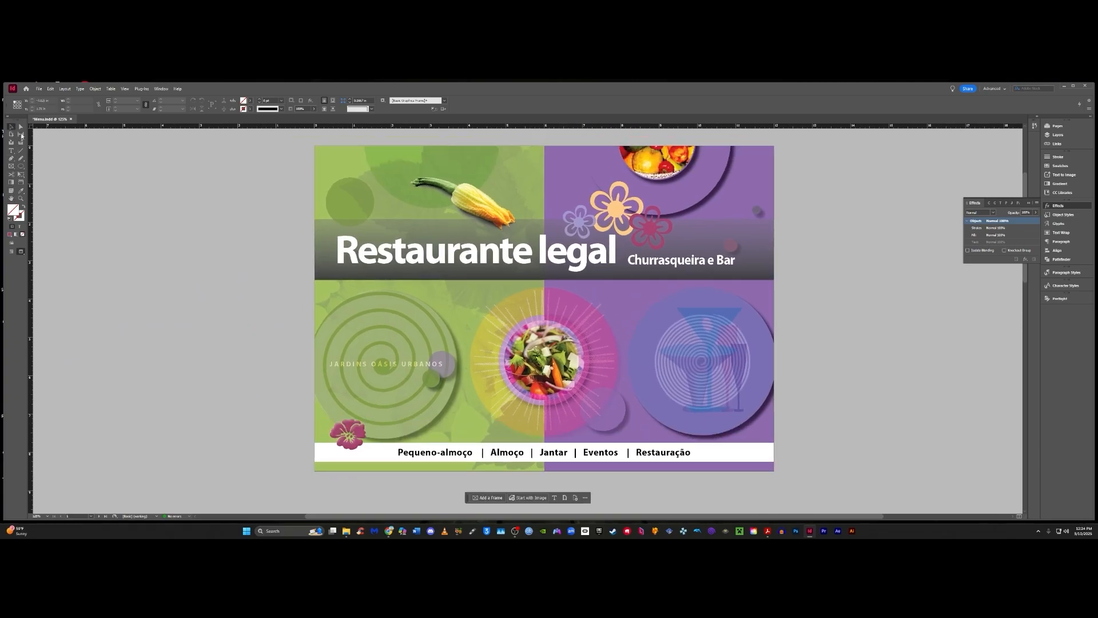
mouse_move(212, 242)
left_mouse_down()
mouse_move(223, 215)
mouse_move(191, 230)
mouse_move(191, 243)
left_mouse_up()
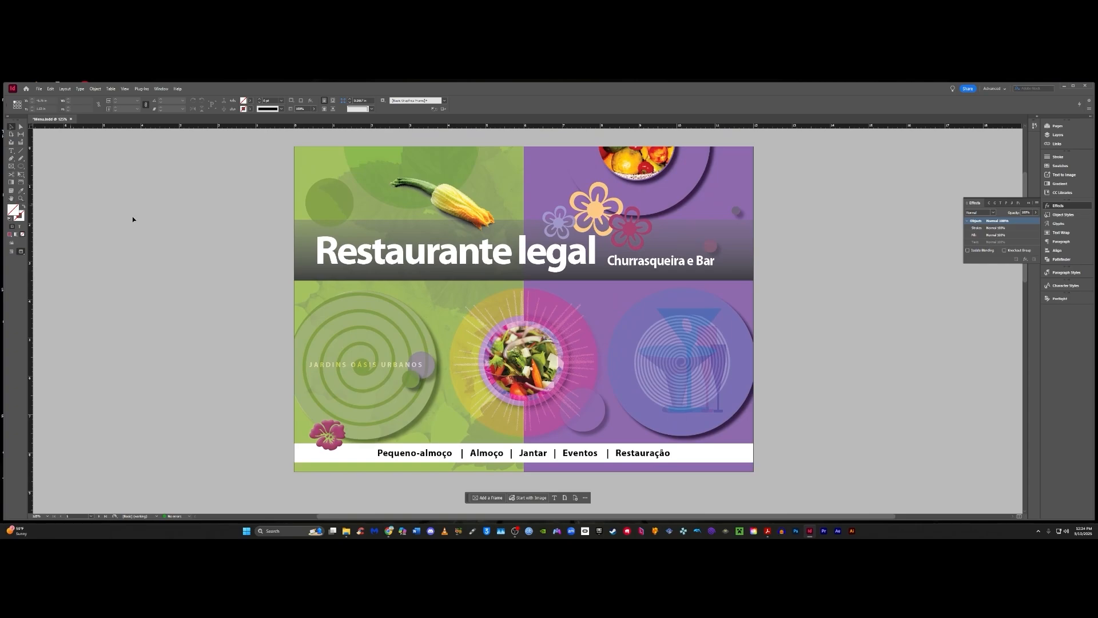
mouse_move(217, 235)
left_mouse_down()
mouse_move(200, 219)
mouse_move(202, 233)
left_mouse_up()
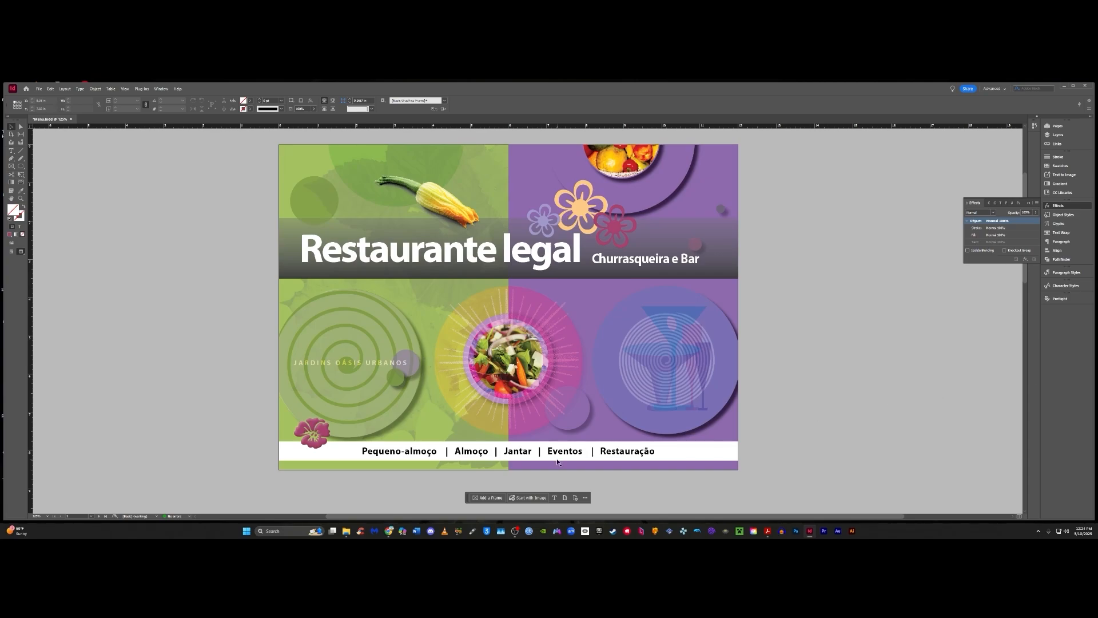
key("w")
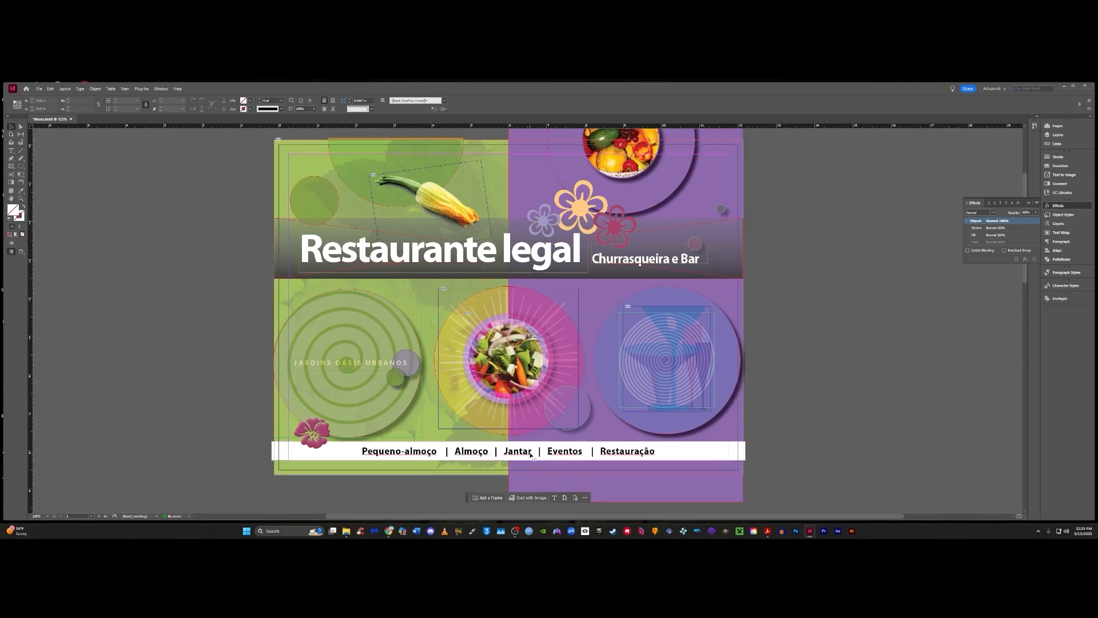
- Set only the fill opacity of the white "Pequeno-almoço | Almoço | Jantar" text frame to 70%
left_click(530, 454)
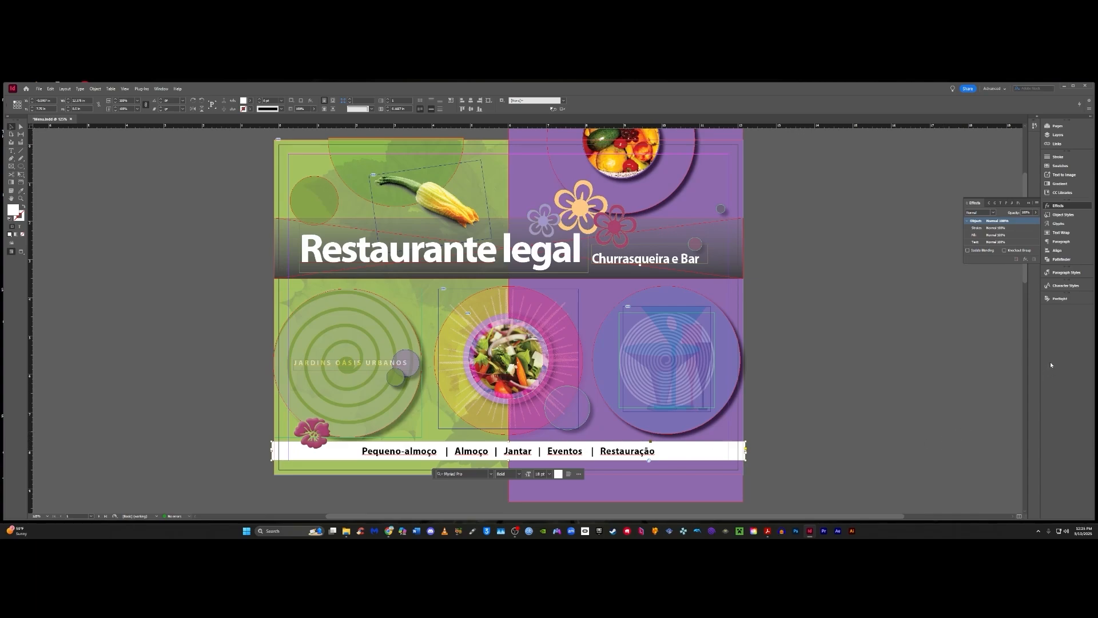
left_click(995, 235)
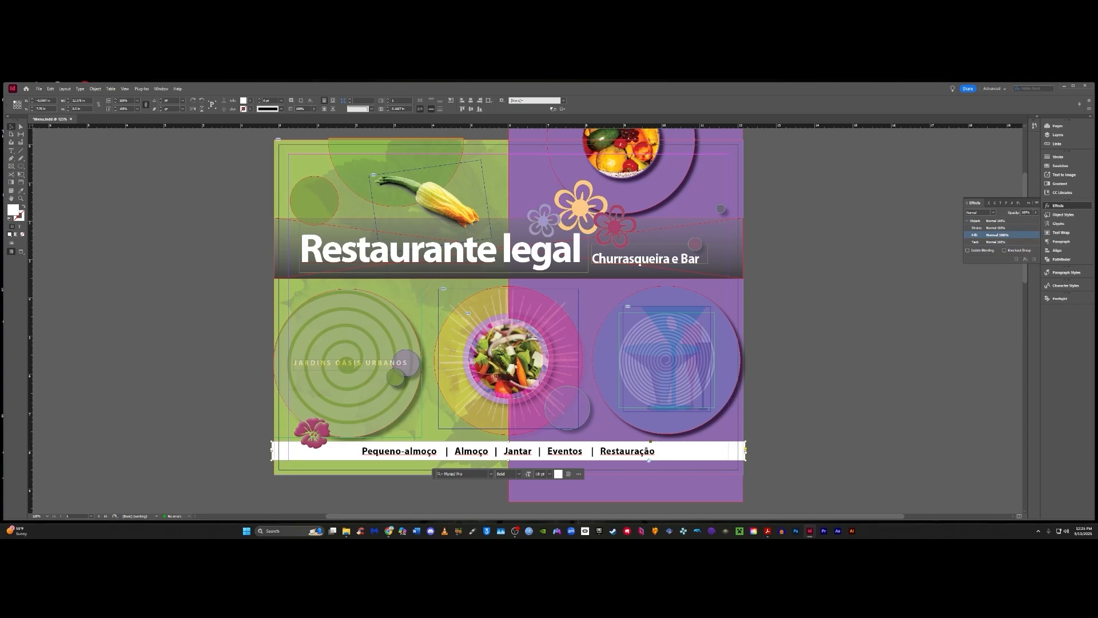
left_click(1027, 212)
type("70")
key("Return")
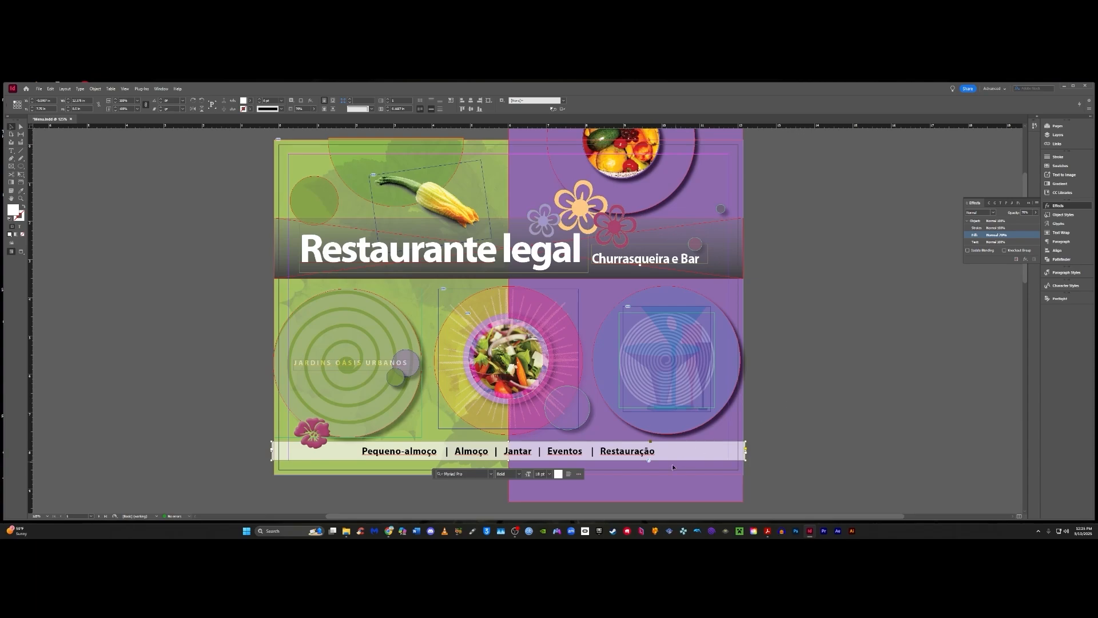
- Try an object-level opacity of 75% on the white menu text frame, restore it to 100%, and deselect the frame
left_click(995, 221)
left_click(1026, 212)
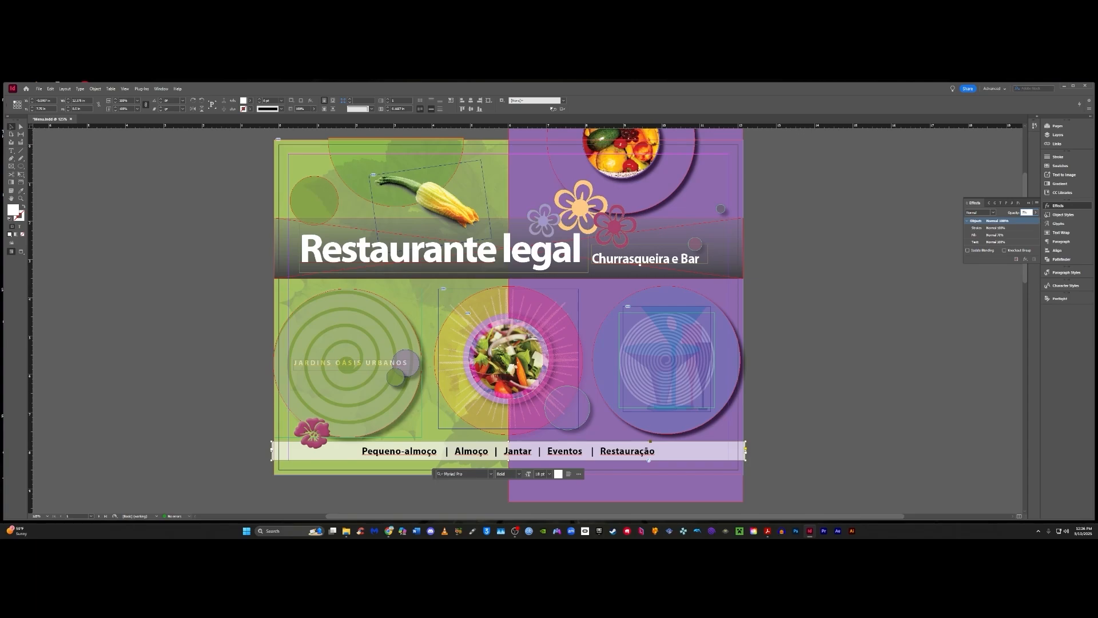
type("75")
key("Return")
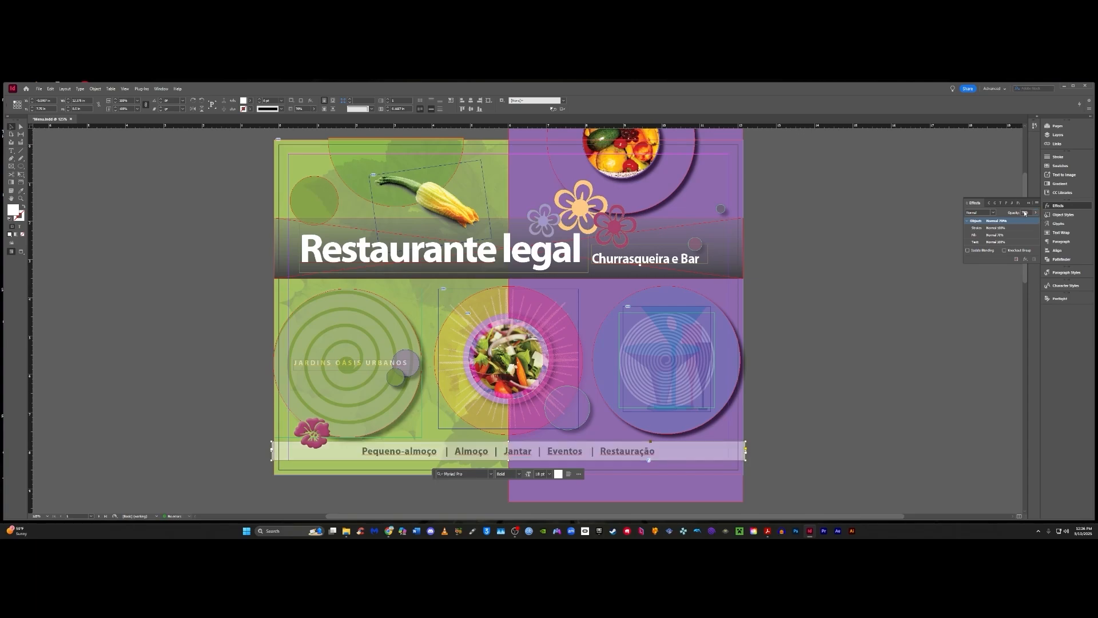
left_click(1026, 213)
type("100")
key("Return")
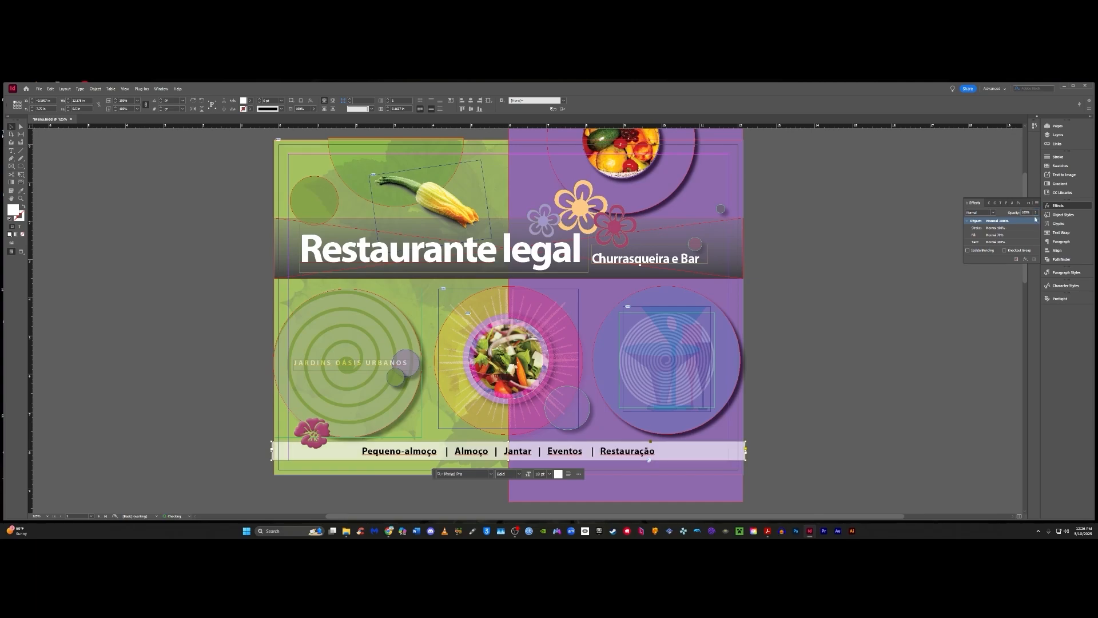
left_click(805, 341)
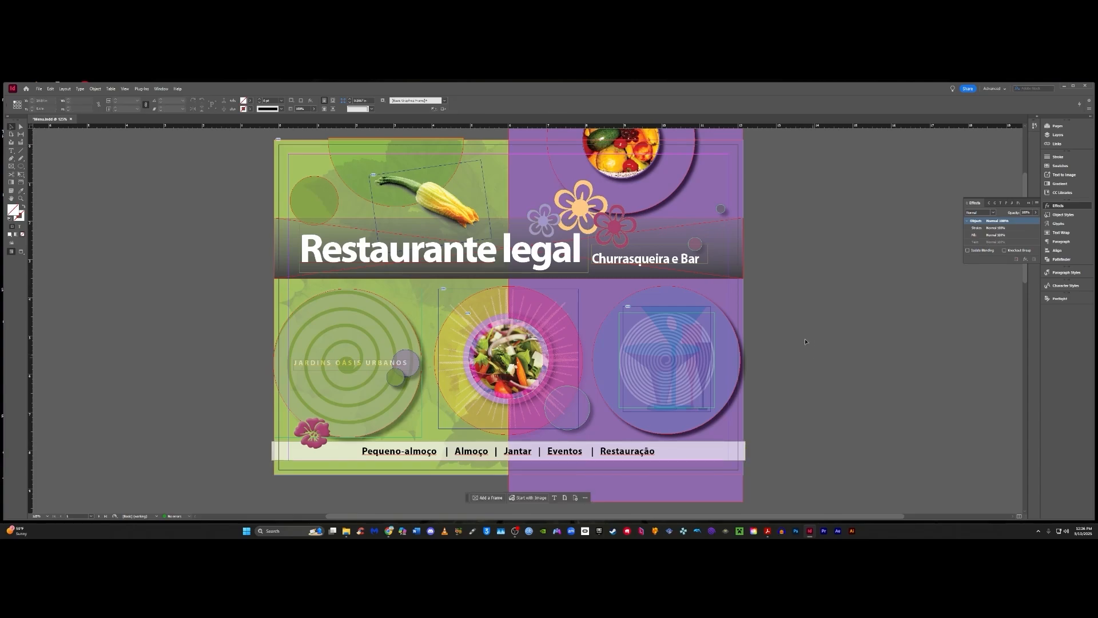
- Save the document
left_click(51, 89)
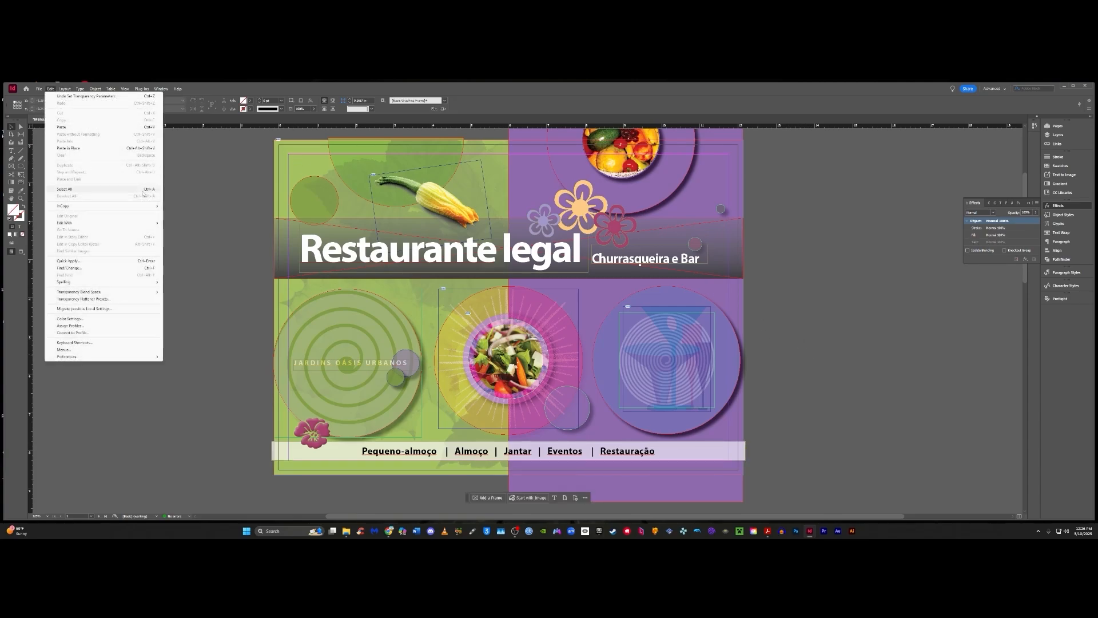
left_click(778, 258)
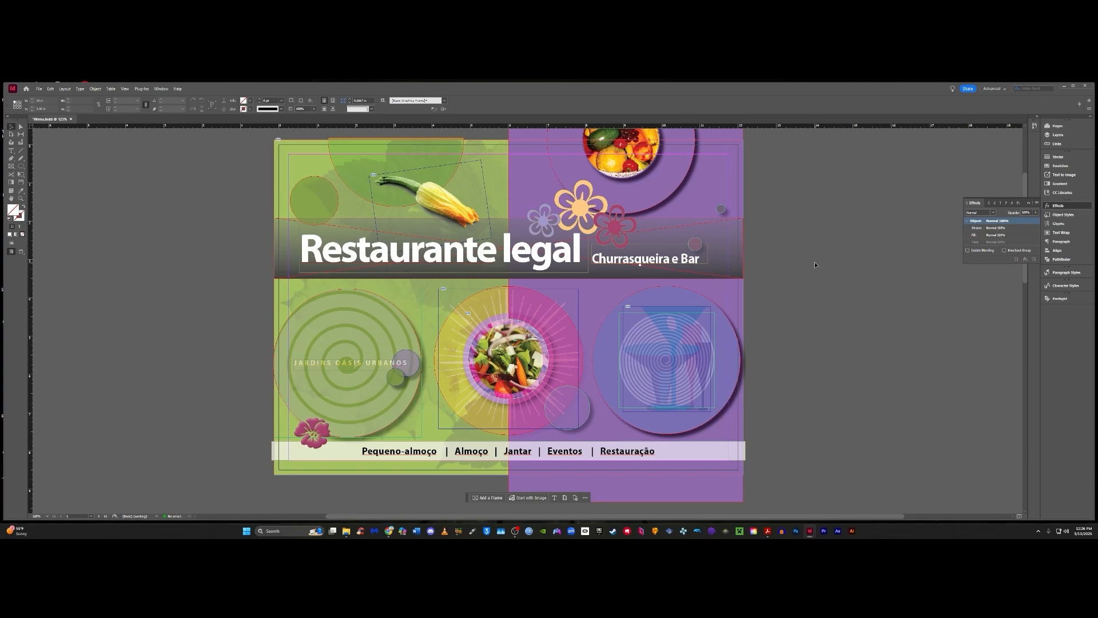
key("ctrl+s")
- Review the text effect settings of the "JARDINS OÁSIS URBANOS" frame and the fill effect settings of the white menu frame
left_click(339, 362)
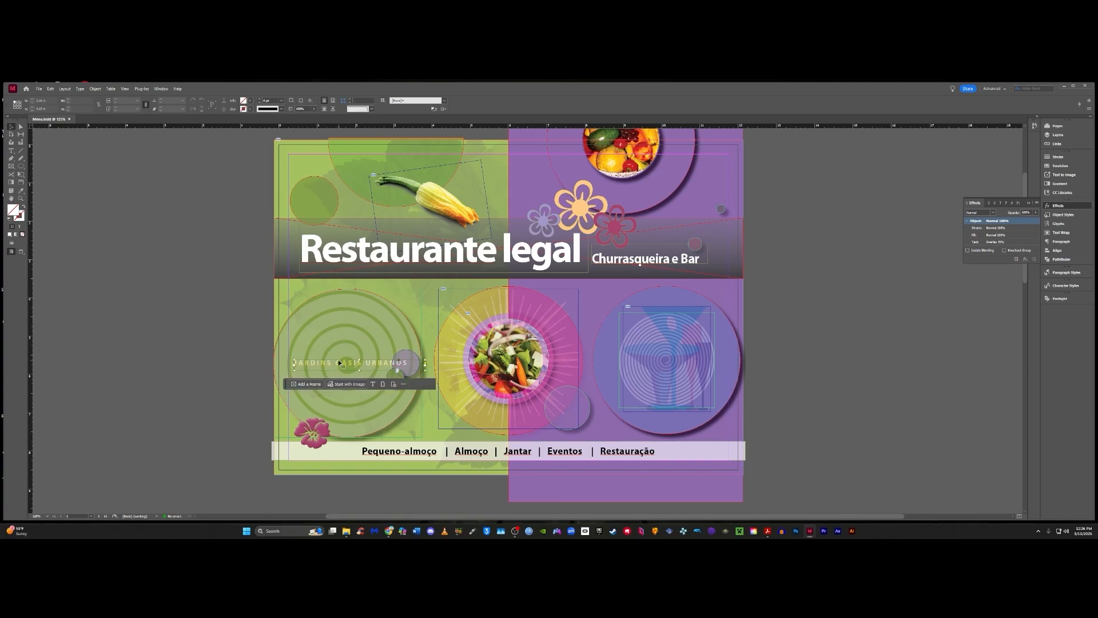
left_click(1002, 242)
left_click(649, 455)
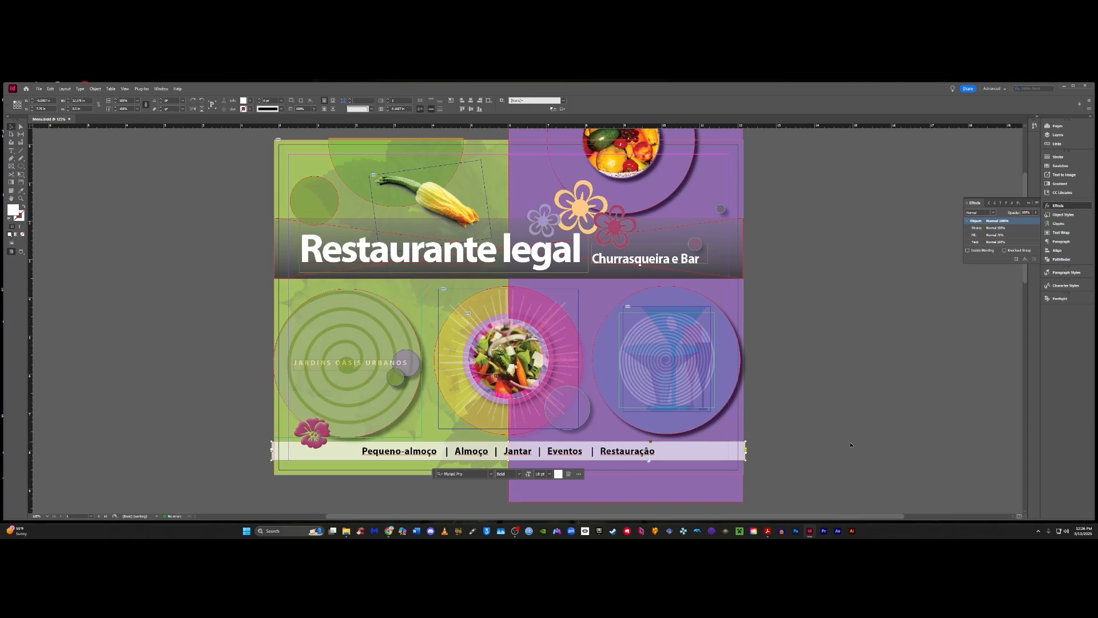
left_click(1011, 235)
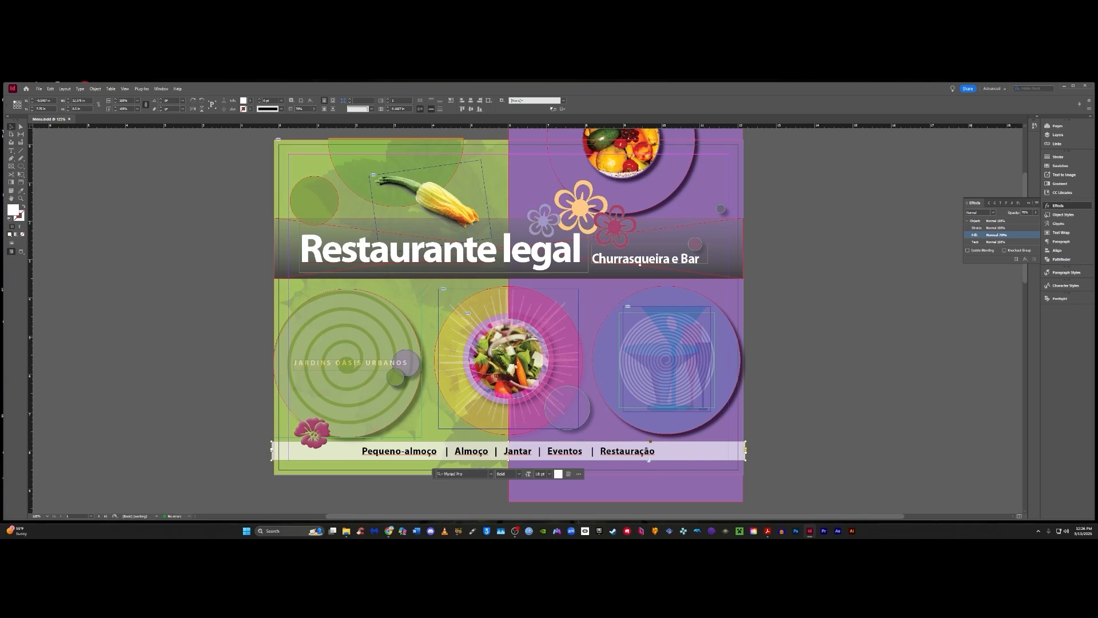
left_click(855, 349)
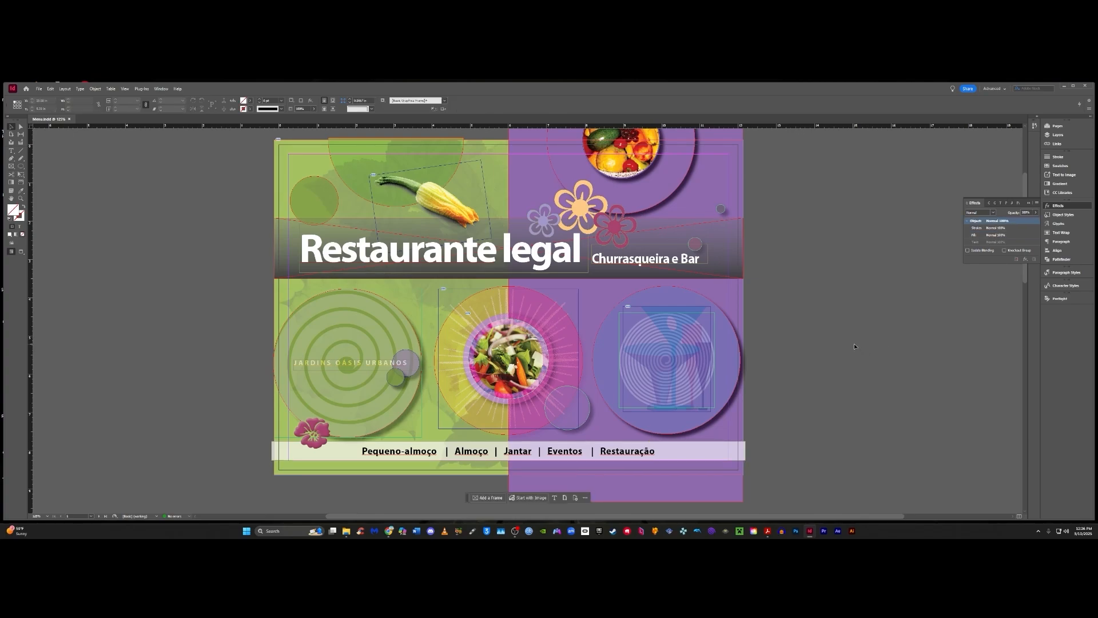